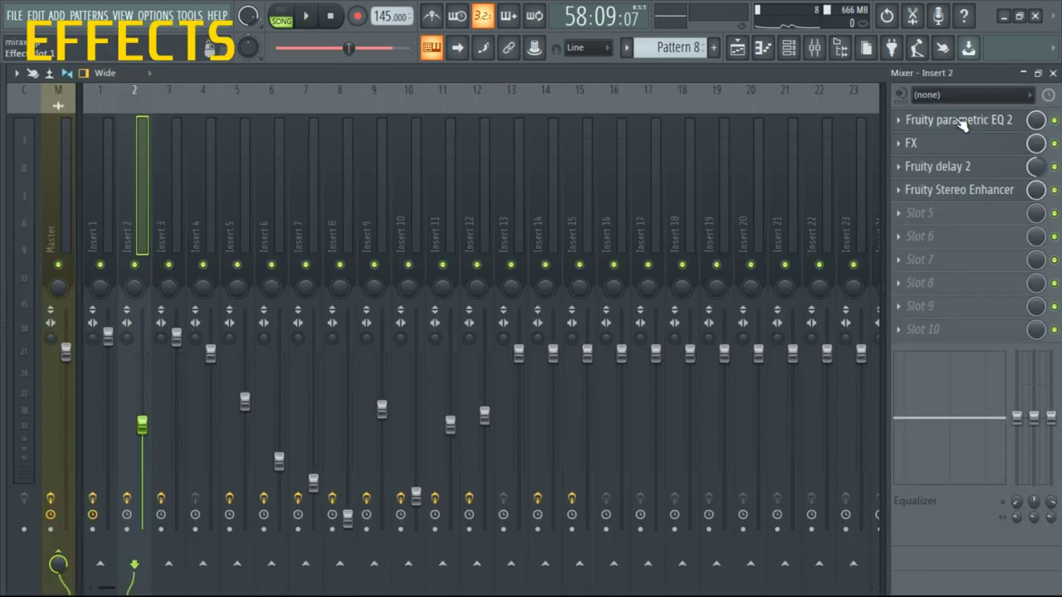
Inspect Insert 2's effects: Fruity parametric EQ 2, the FX Effector, Fruity delay 2 and Fruity Stereo Enhancer.
{"action": "left_click", "coordinate": [960, 121]}
{"action": "left_click", "coordinate": [952, 145]}
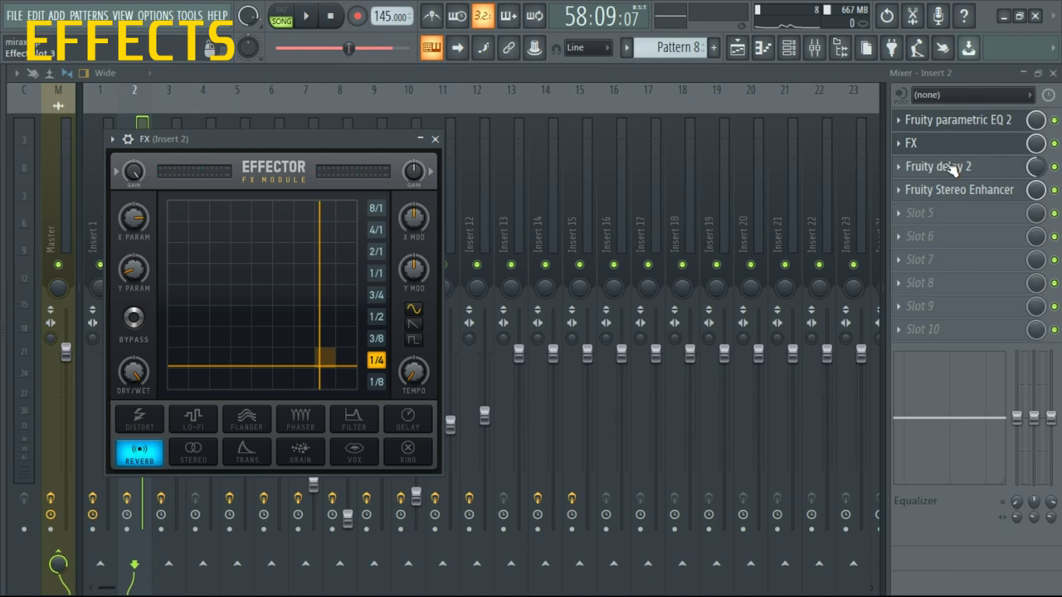
{"action": "left_click", "coordinate": [953, 166]}
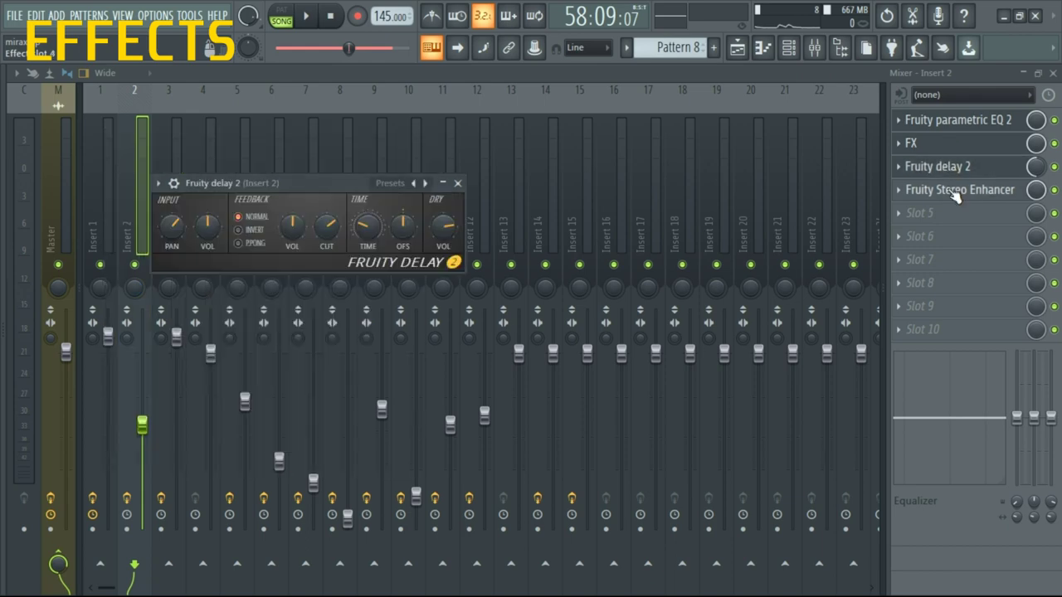
{"action": "left_click", "coordinate": [957, 190]}
{"action": "key", "text": "Escape"}
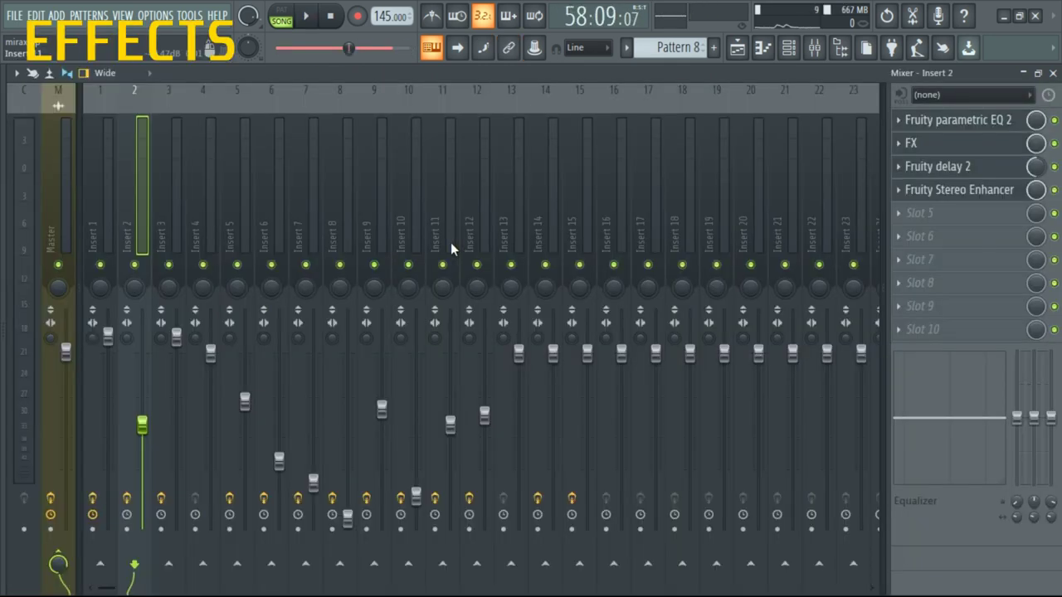
Inspect the FX Effector settings on mixer Insert 11 and close the plugin.
{"action": "left_click", "coordinate": [451, 242]}
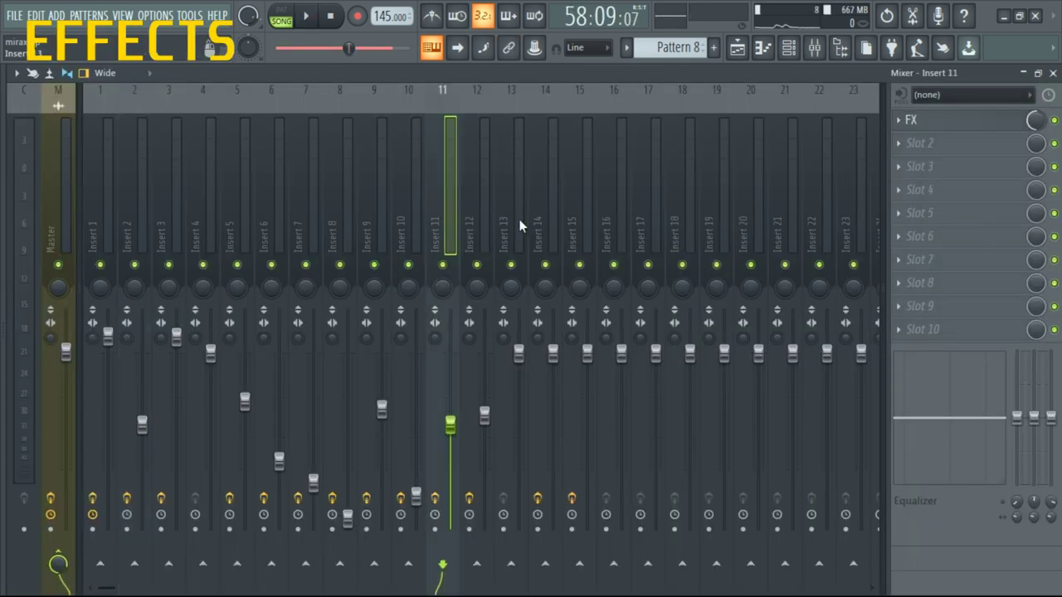
{"action": "left_click", "coordinate": [962, 126]}
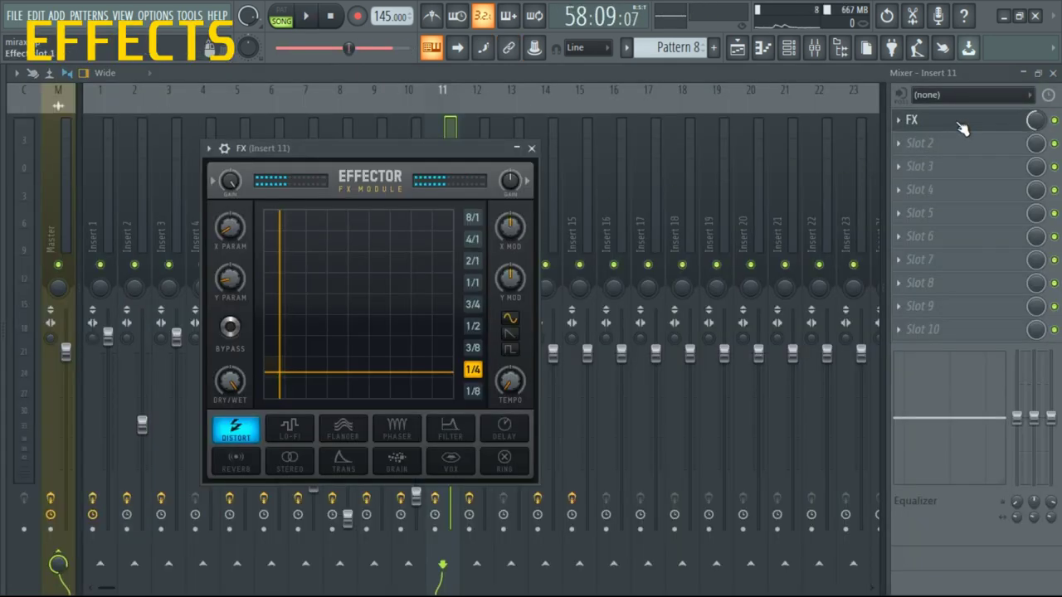
{"action": "left_click", "coordinate": [532, 150]}
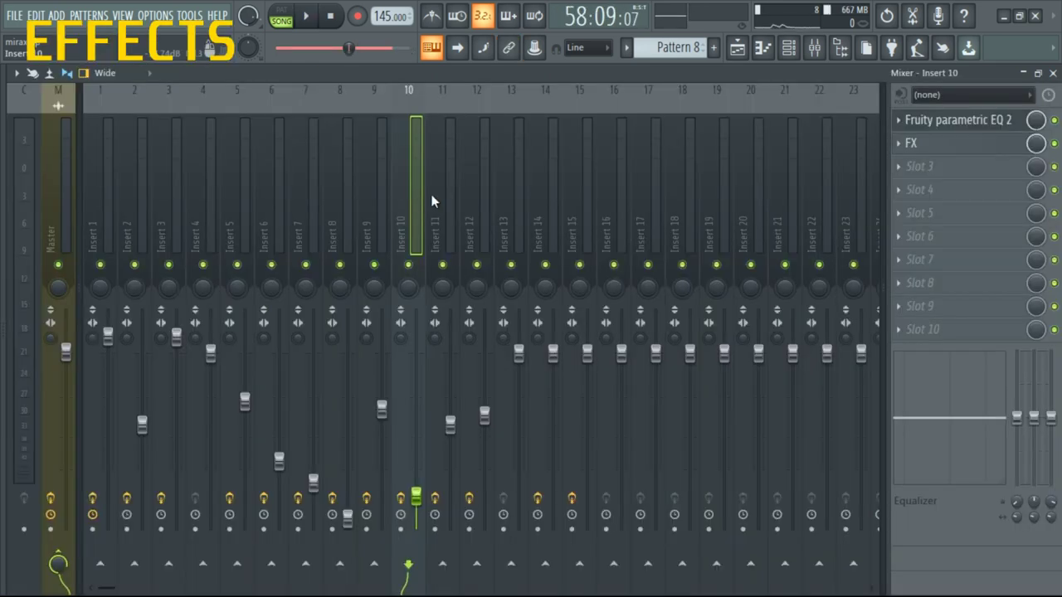
Inspect the Fruity parametric EQ 2 and FX Effector settings on mixer Insert 10.
{"action": "left_click", "coordinate": [954, 121]}
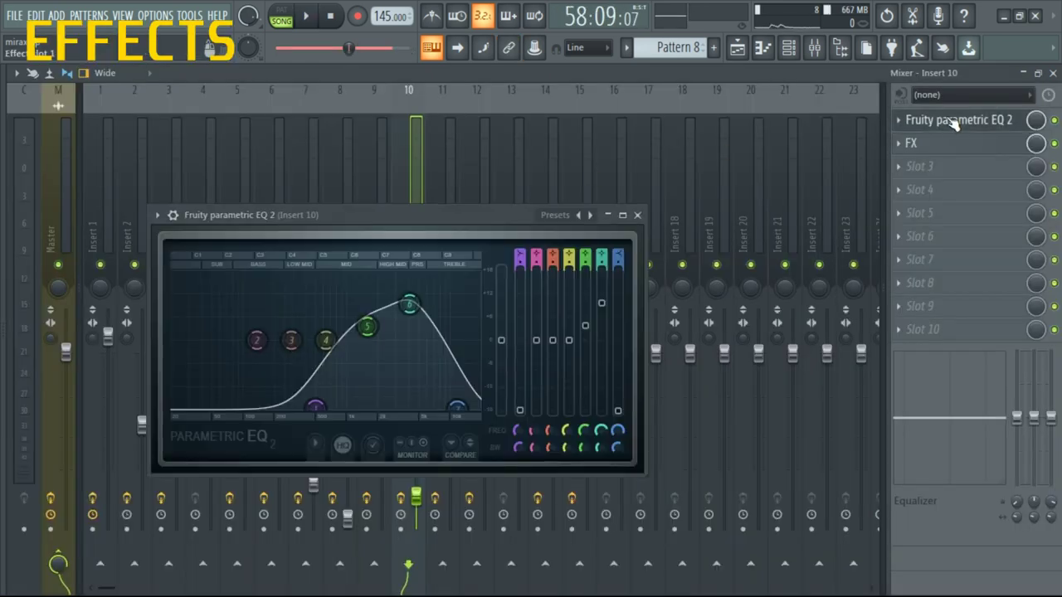
{"action": "left_click", "coordinate": [951, 145]}
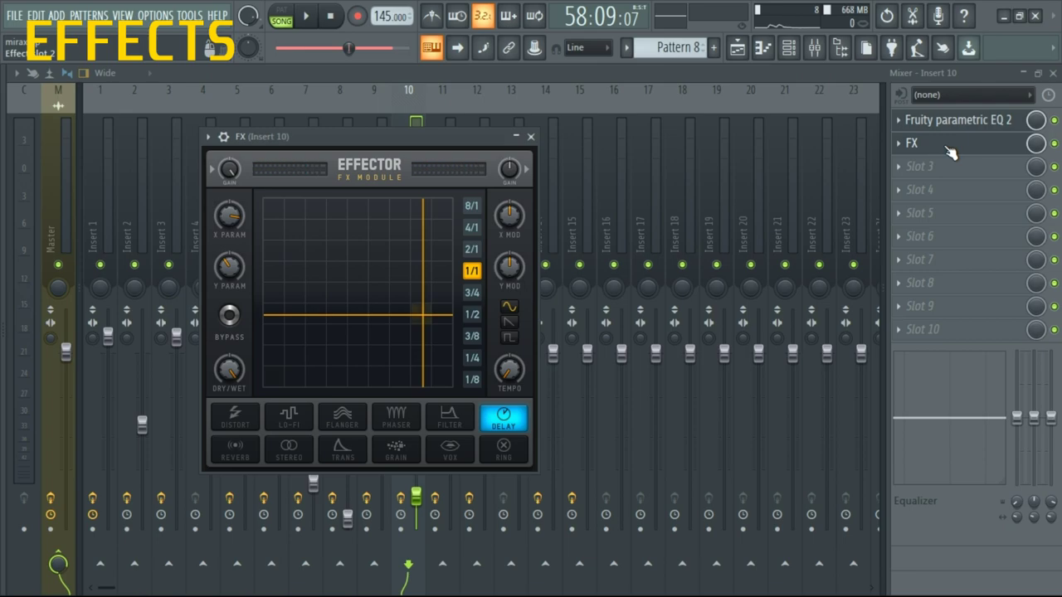
{"action": "left_click", "coordinate": [531, 138]}
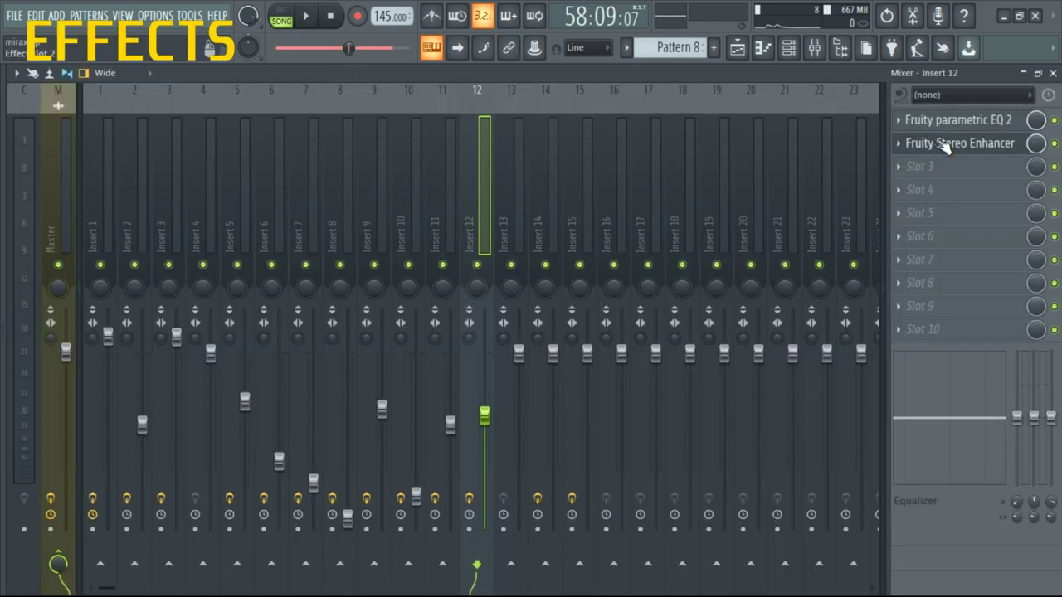
Inspect the Fruity parametric EQ 2 and Fruity Stereo Enhancer settings on mixer Insert 12 and Insert 3.
{"action": "left_click", "coordinate": [967, 125]}
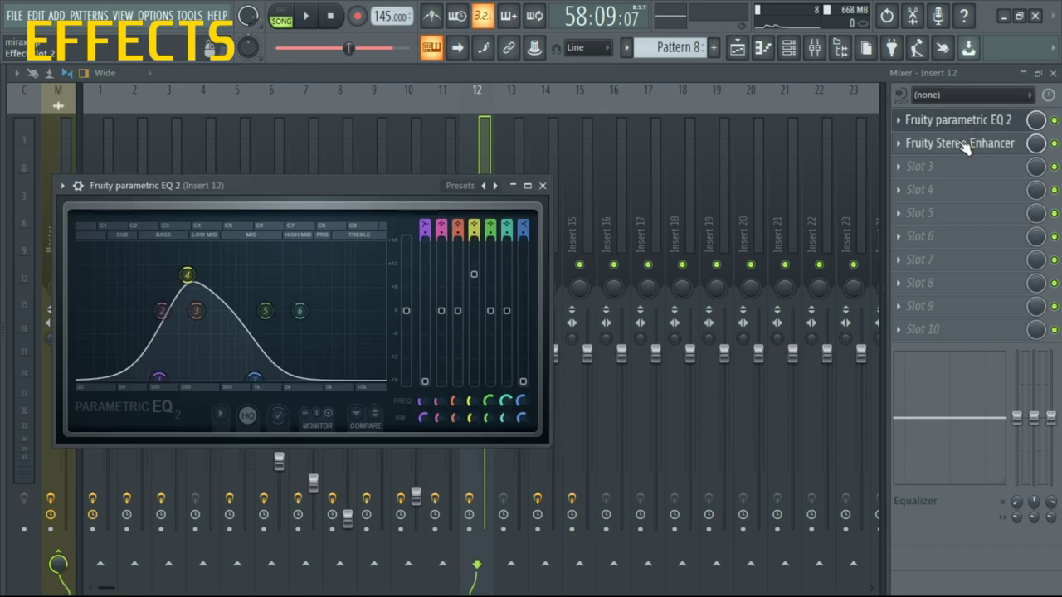
{"action": "left_click", "coordinate": [962, 145]}
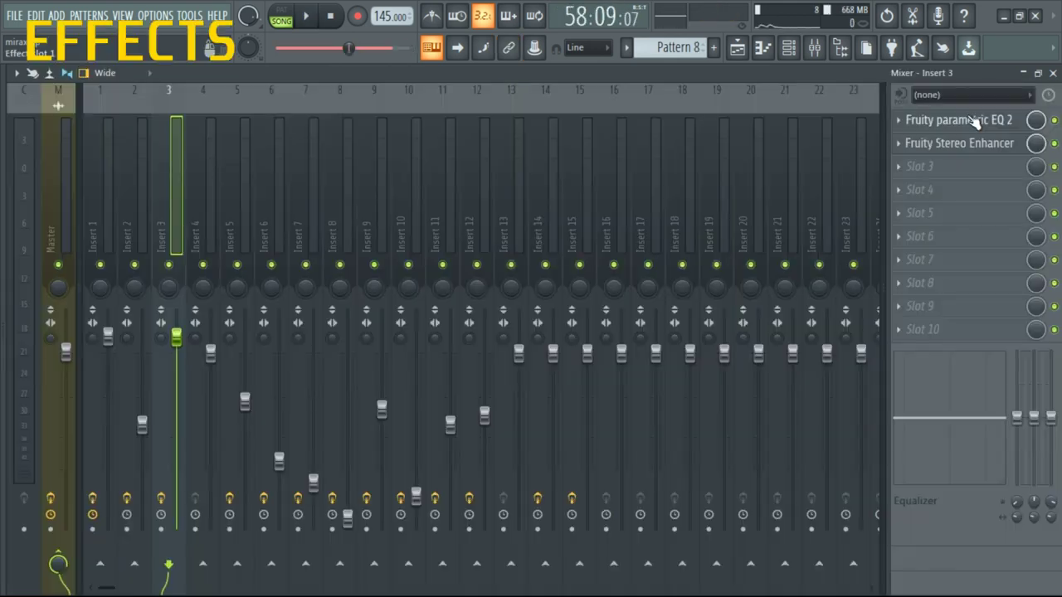
{"action": "left_click", "coordinate": [977, 121]}
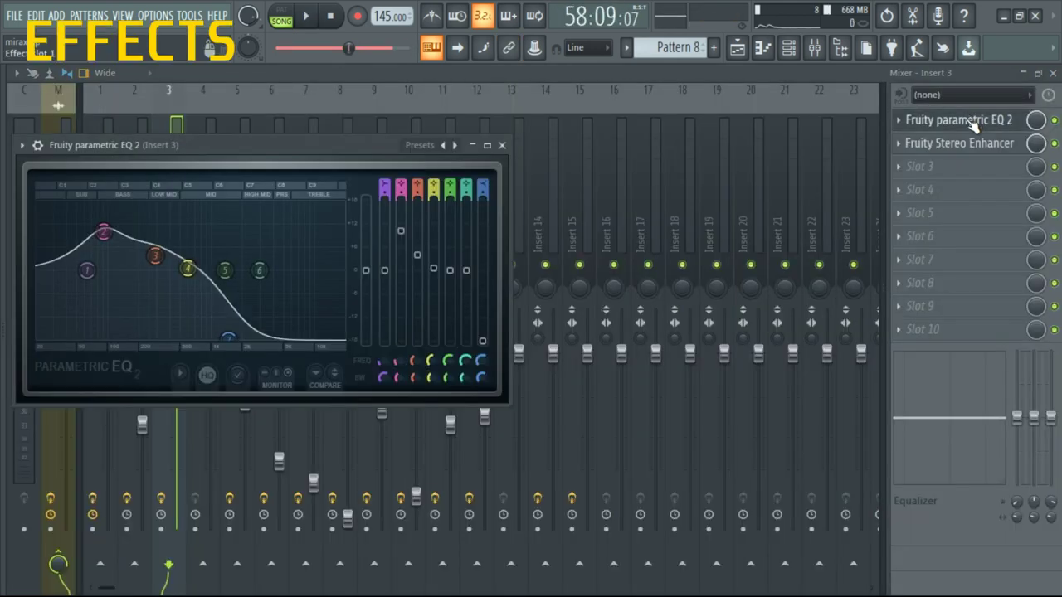
{"action": "left_click", "coordinate": [963, 143]}
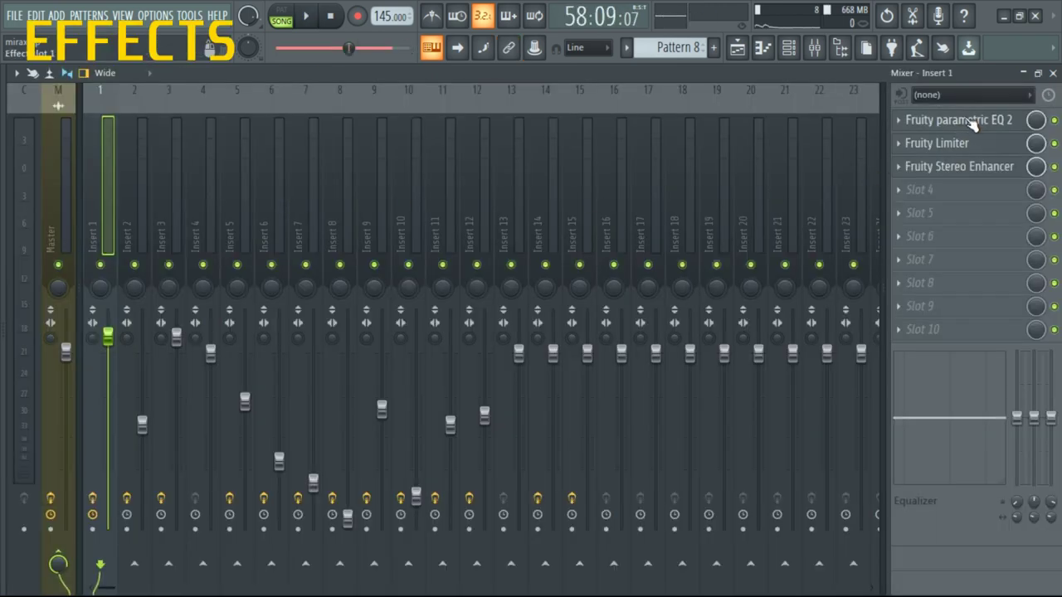
Inspect the Fruity parametric EQ 2, Fruity Limiter and Fruity Stereo Enhancer settings on mixer Insert 1.
{"action": "left_click", "coordinate": [966, 121]}
{"action": "left_click", "coordinate": [971, 145]}
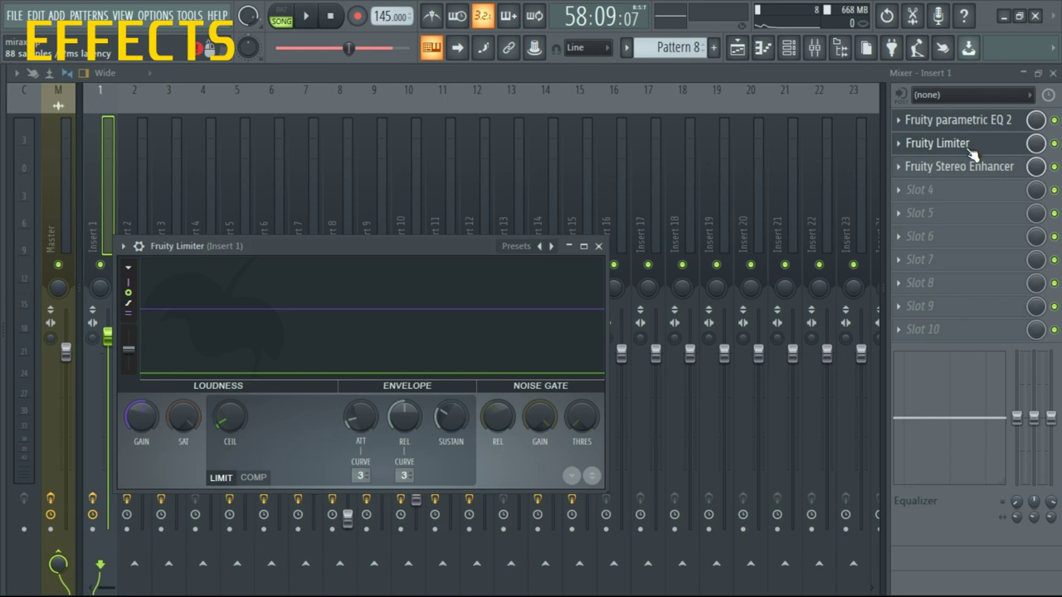
{"action": "left_click", "coordinate": [971, 168]}
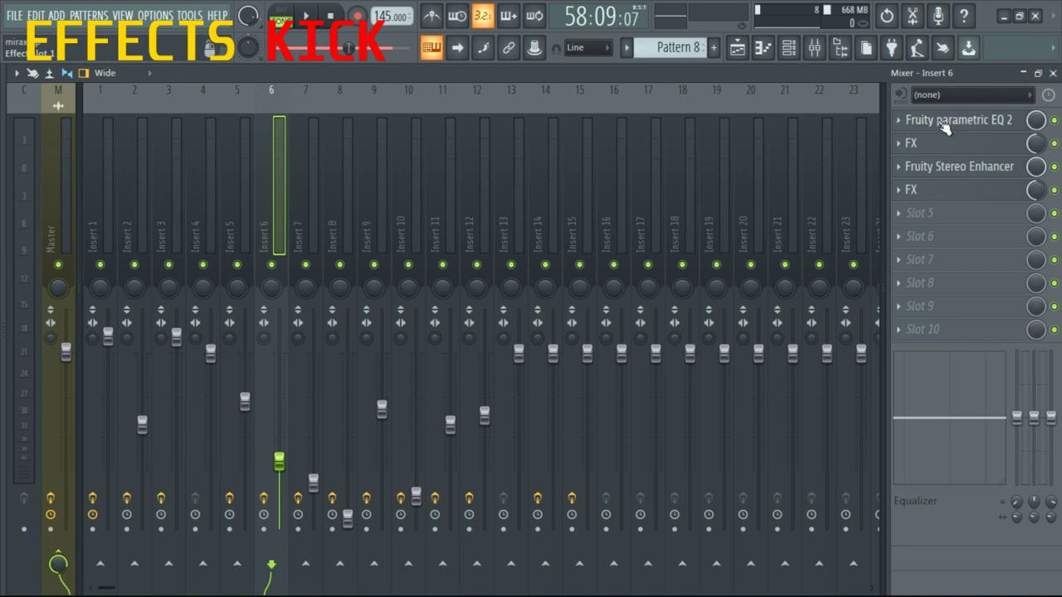
Inspect the kick effects on Insert 6: Fruity parametric EQ 2, both FX Effectors and Fruity Stereo Enhancer.
{"action": "left_click", "coordinate": [954, 124]}
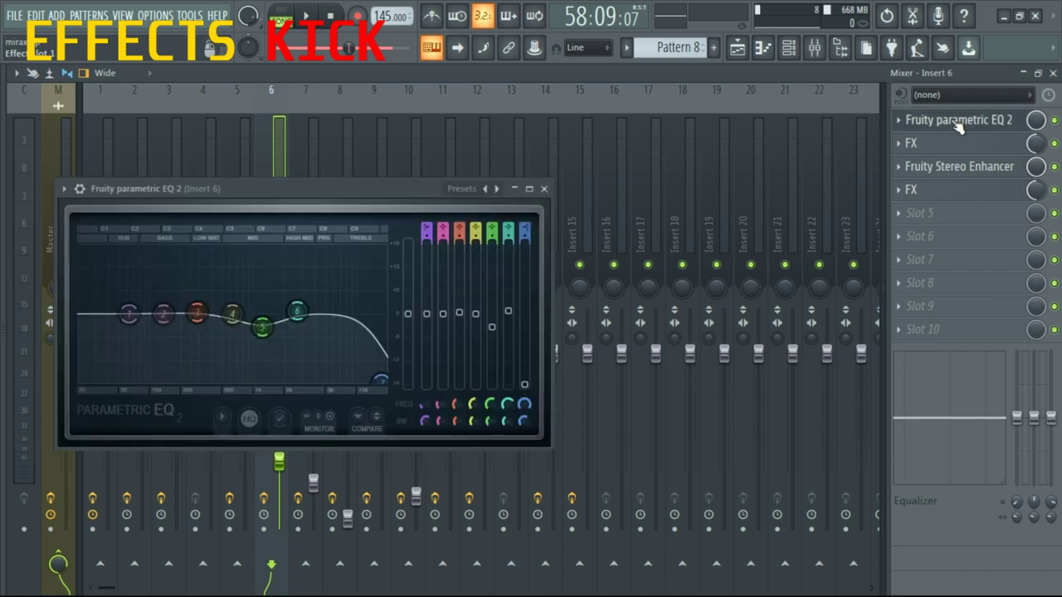
{"action": "left_click", "coordinate": [954, 147]}
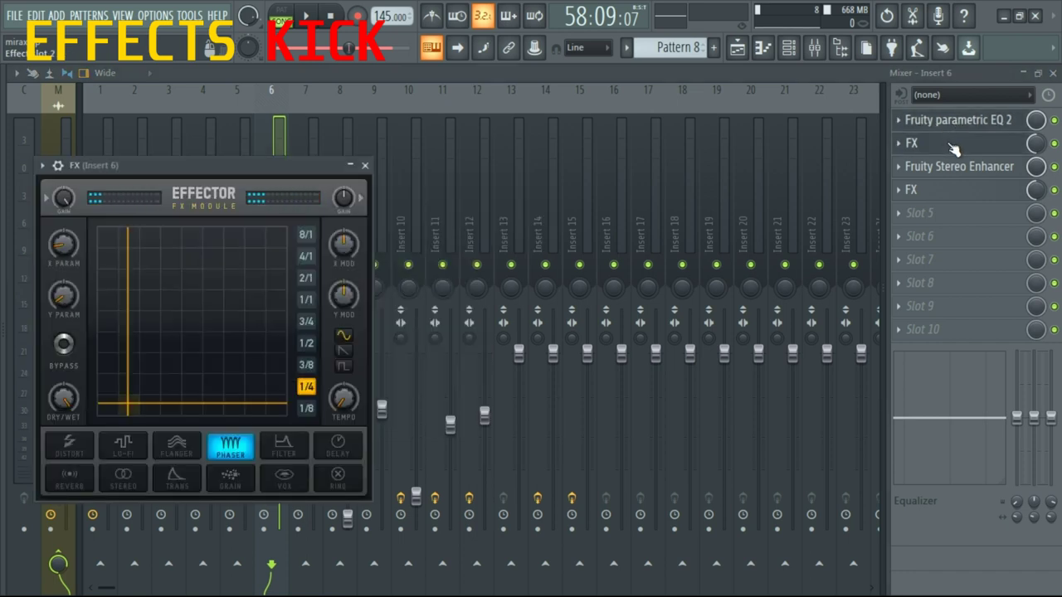
{"action": "left_click", "coordinate": [957, 169]}
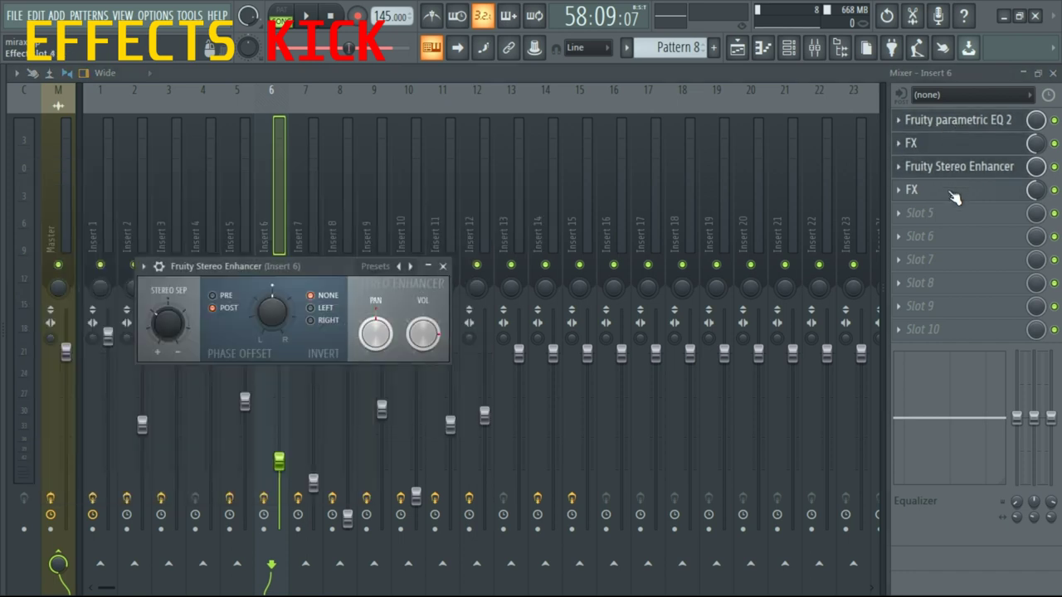
{"action": "left_click", "coordinate": [954, 192]}
{"action": "key", "text": "Escape"}
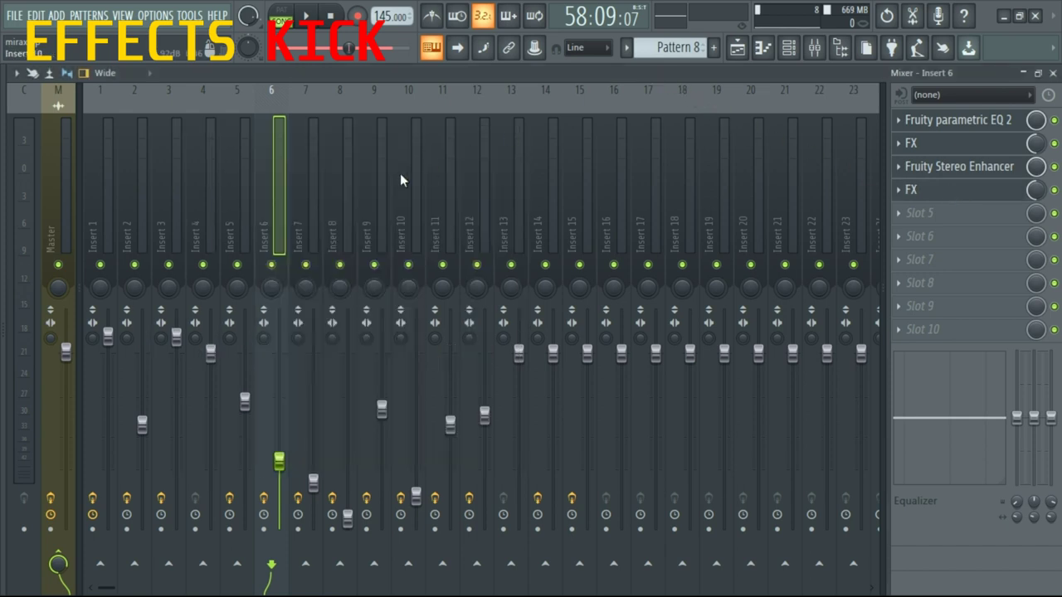
Inspect the snare effects on Insert 7: Fruity parametric EQ 2 and Fruity Reeverb 2.
{"action": "left_click", "coordinate": [311, 231]}
{"action": "left_click", "coordinate": [962, 120]}
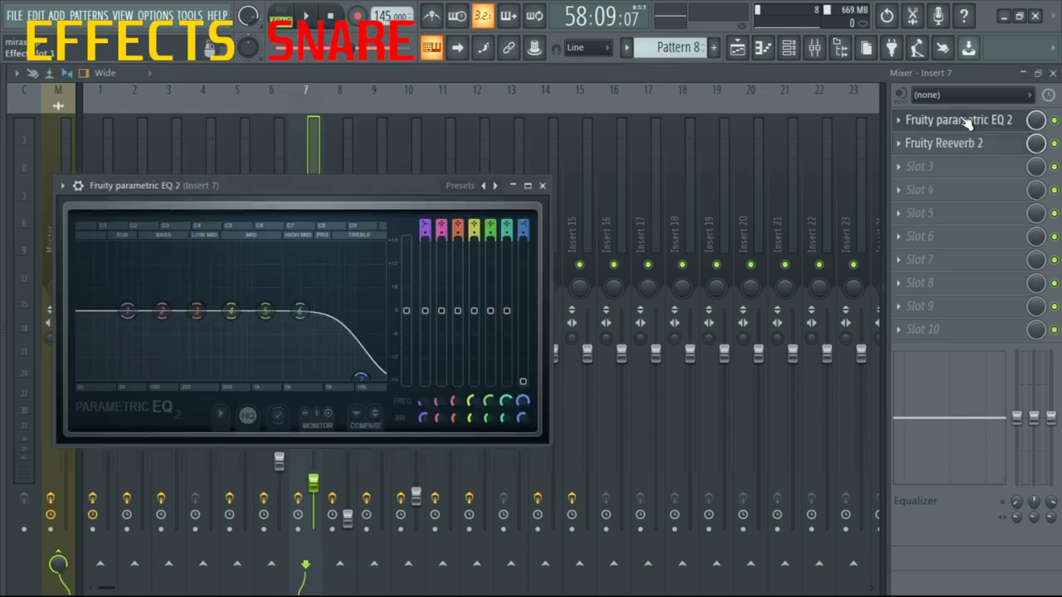
{"action": "left_click", "coordinate": [959, 145]}
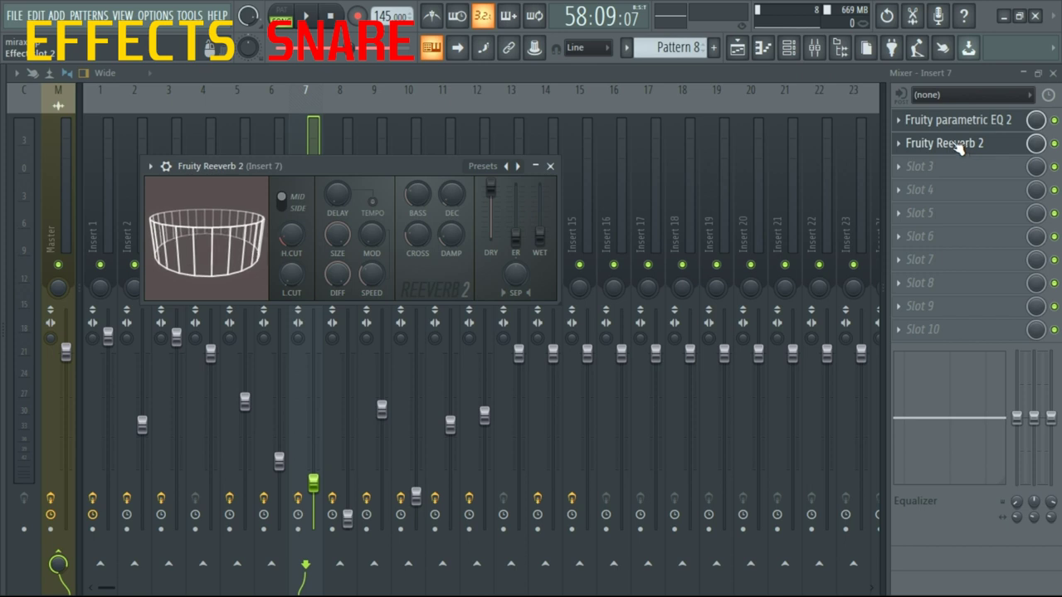
{"action": "key", "text": "Escape"}
Inspect the hi-hat effects on Insert 8: Fruity parametric EQ 2, Fruity Stereo Enhancer, the FX Effector and Transient Processor.
{"action": "left_click", "coordinate": [352, 216]}
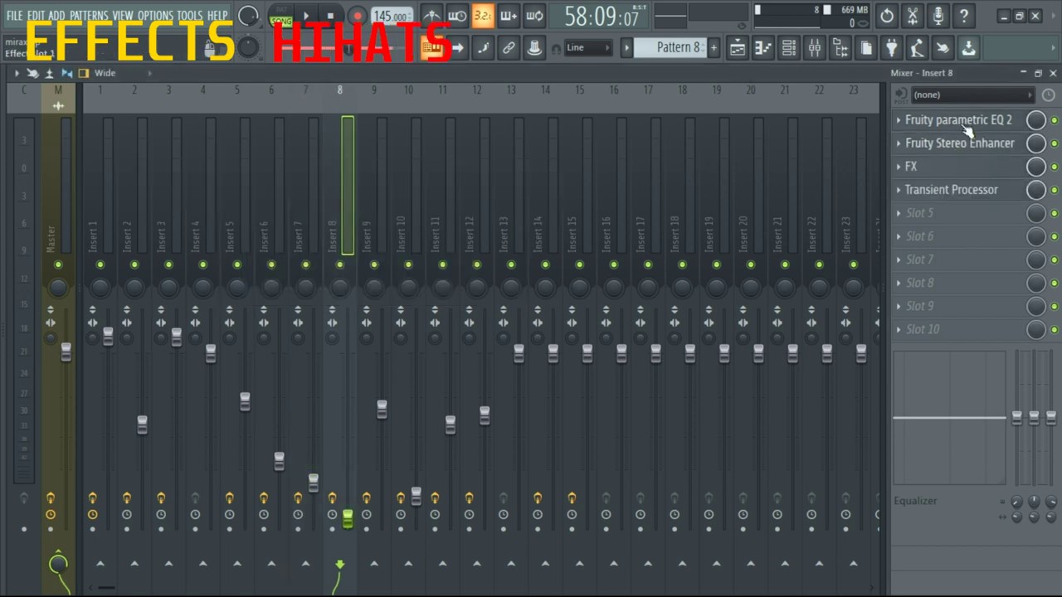
{"action": "left_click", "coordinate": [963, 121]}
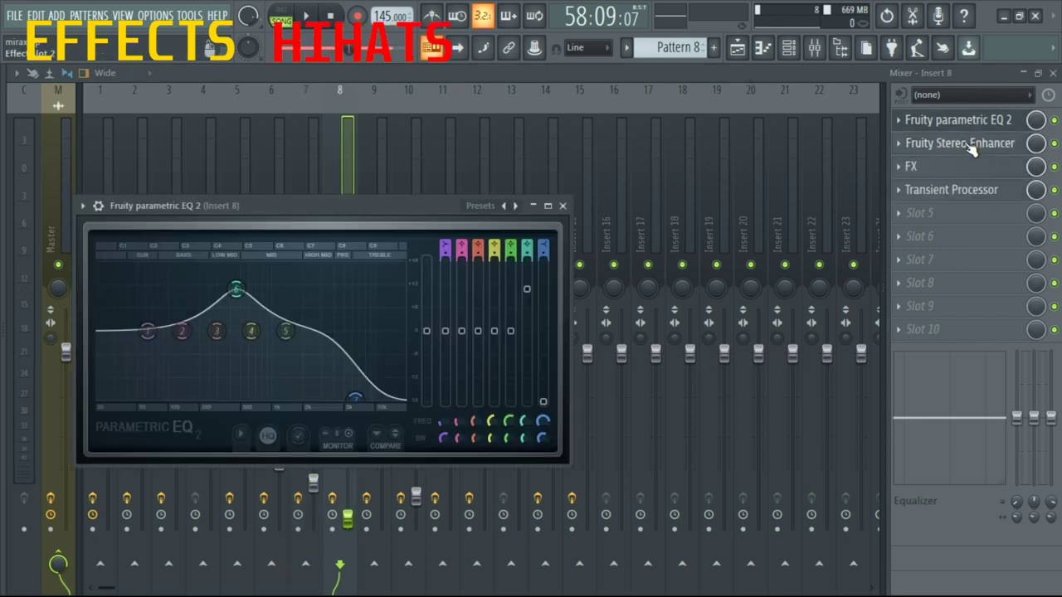
{"action": "left_click", "coordinate": [963, 146]}
{"action": "left_click", "coordinate": [986, 170]}
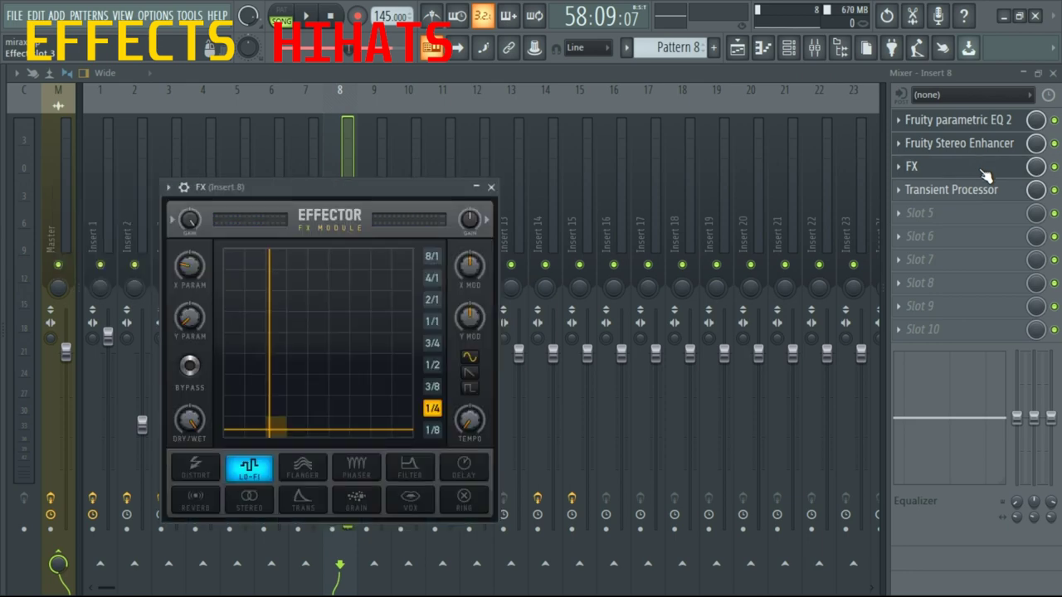
{"action": "left_click", "coordinate": [982, 192]}
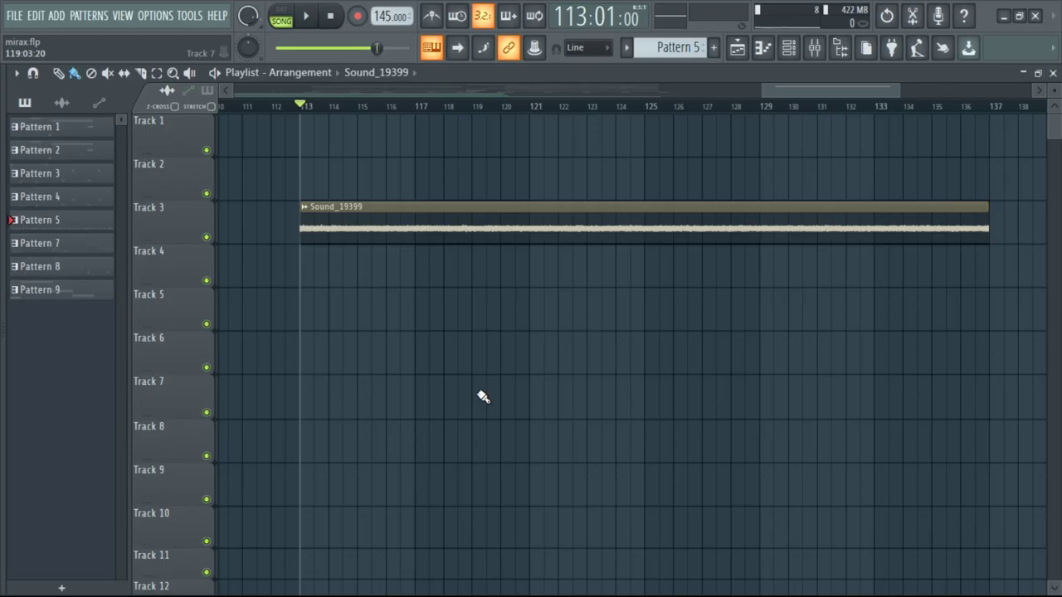
Play the Sound_19399 clip on Track 3 of the playlist from bar 113.
{"action": "key", "text": "space"}
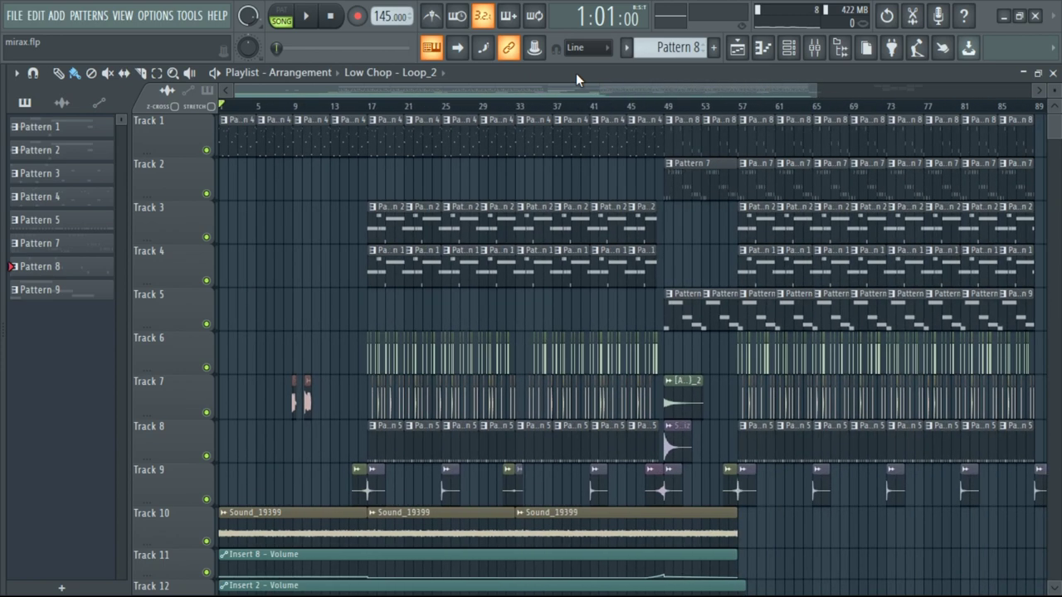
Look over the playlist arrangement and play it from bar 1 with auto-scrolling turned on.
{"action": "scroll", "coordinate": [695, 231], "scroll_direction": "down", "scroll_amount": 4}
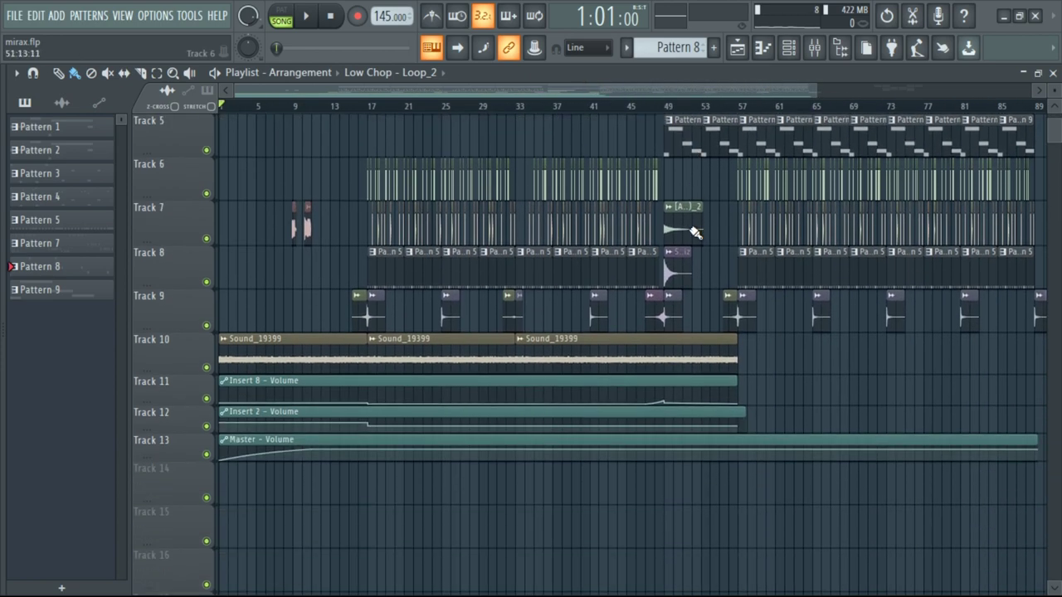
{"action": "scroll", "coordinate": [694, 231], "scroll_direction": "up", "scroll_amount": 4}
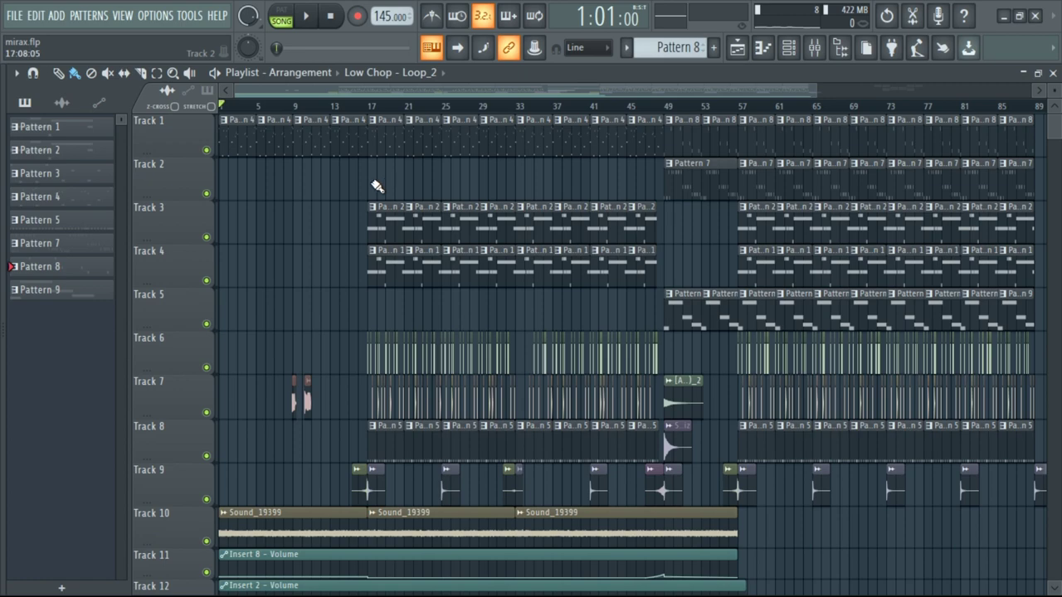
{"action": "scroll", "coordinate": [376, 186], "scroll_direction": "up", "scroll_amount": 6}
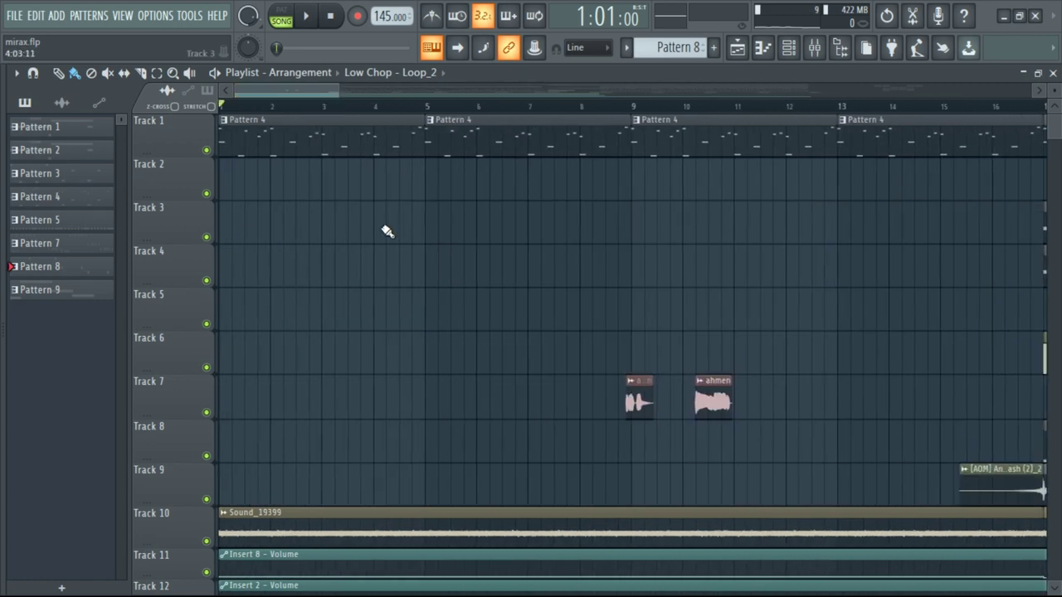
{"action": "scroll", "coordinate": [386, 232], "scroll_direction": "down", "scroll_amount": 1}
{"action": "scroll", "coordinate": [387, 231], "scroll_direction": "up", "scroll_amount": 1}
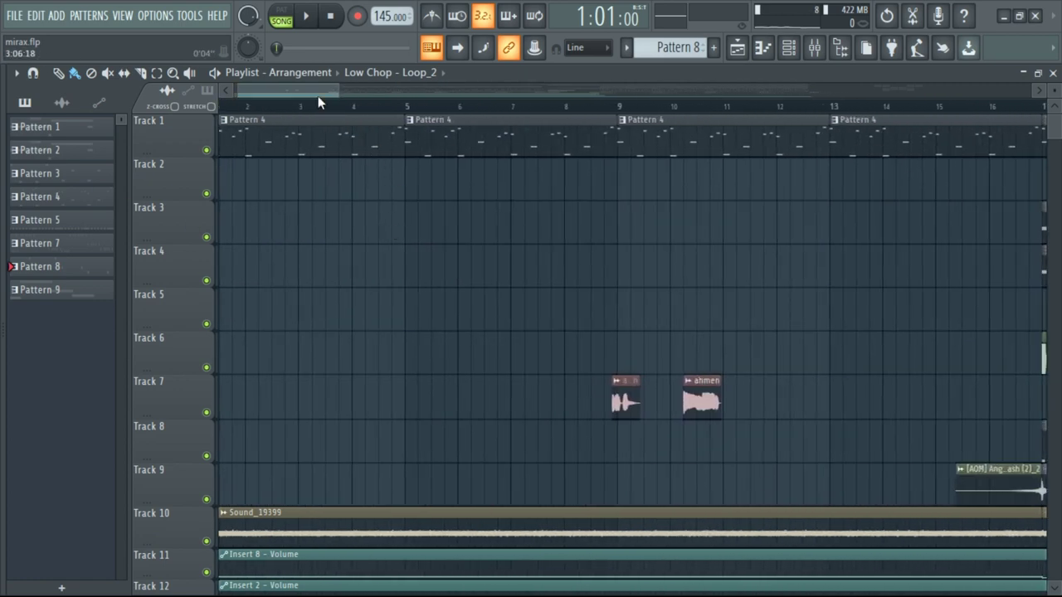
{"action": "scroll", "coordinate": [281, 202], "scroll_direction": "up", "scroll_amount": 1}
{"action": "scroll", "coordinate": [280, 202], "scroll_direction": "down", "scroll_amount": 2}
{"action": "key", "text": "space"}
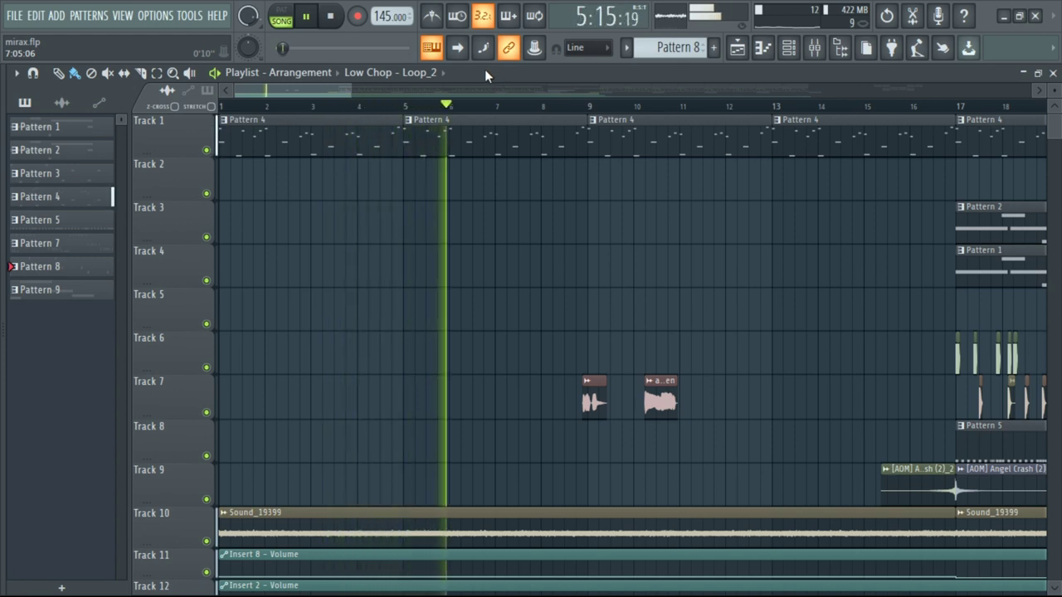
{"action": "left_click", "coordinate": [459, 49]}
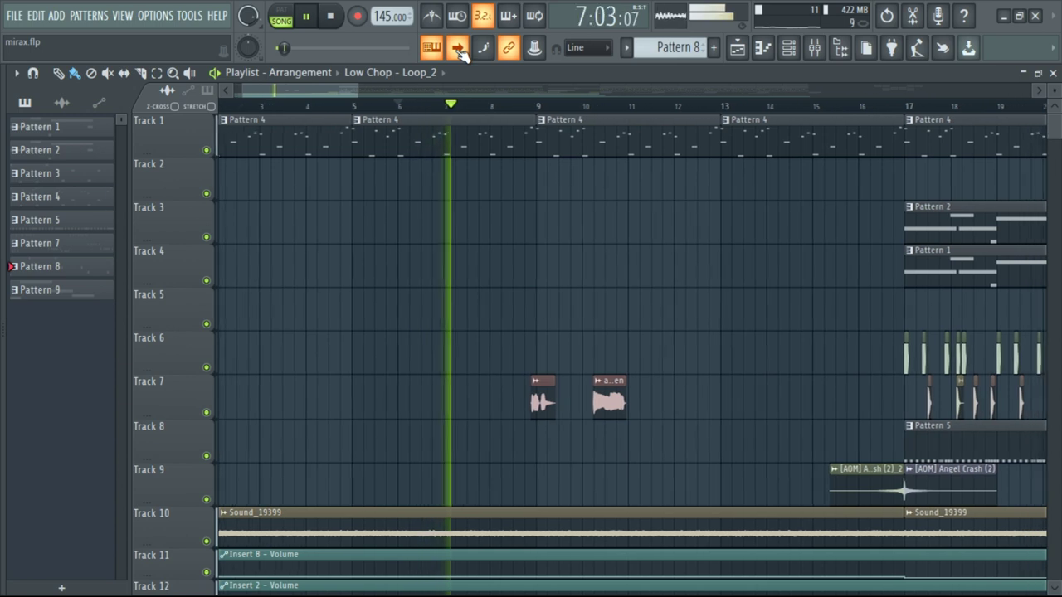